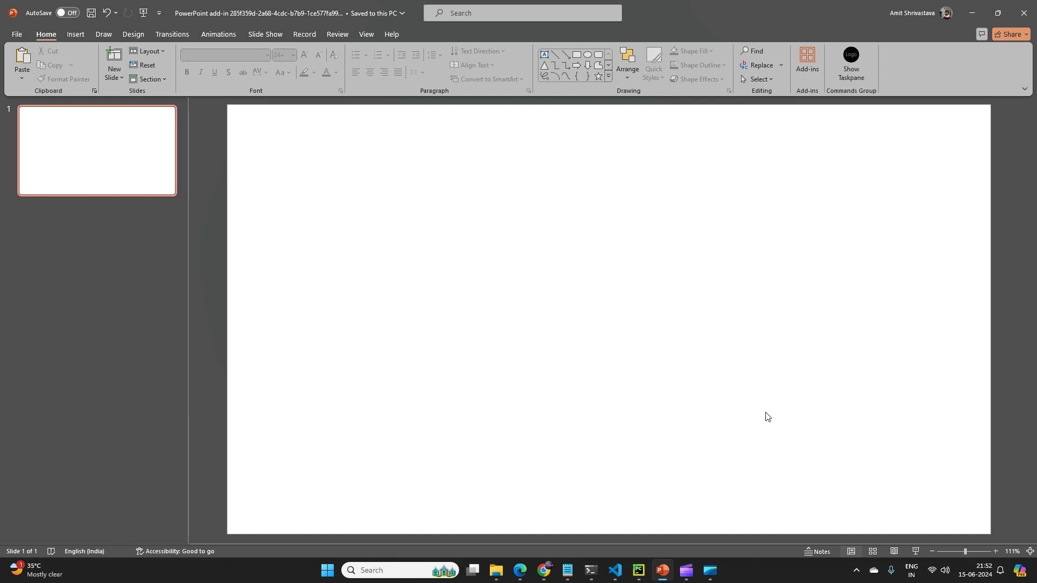
# Check the About India PDF, then return and open the PPT Assistant pane's instruction box.
pyautogui.click(520, 571)
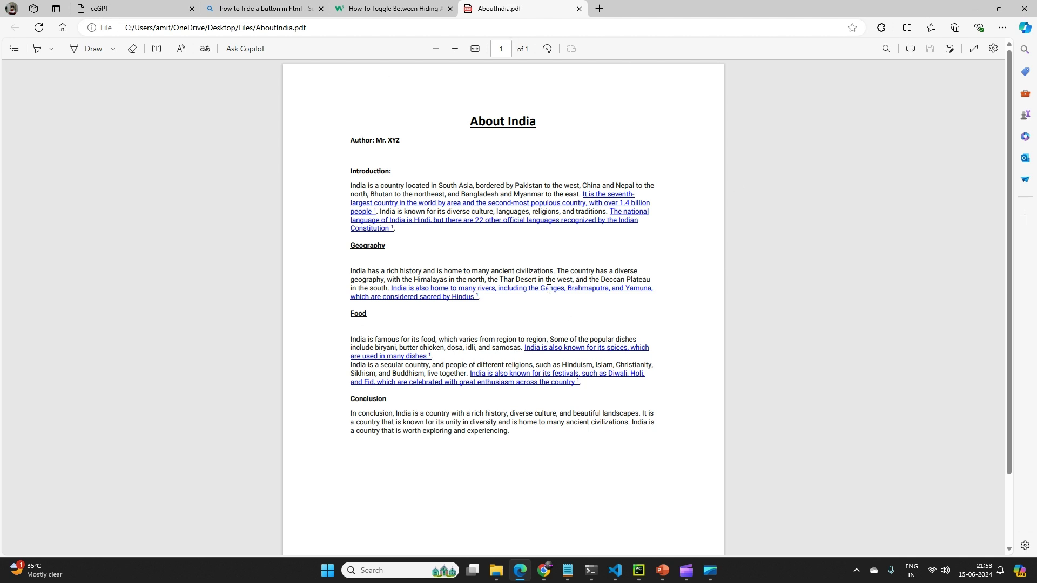
pyautogui.click(662, 570)
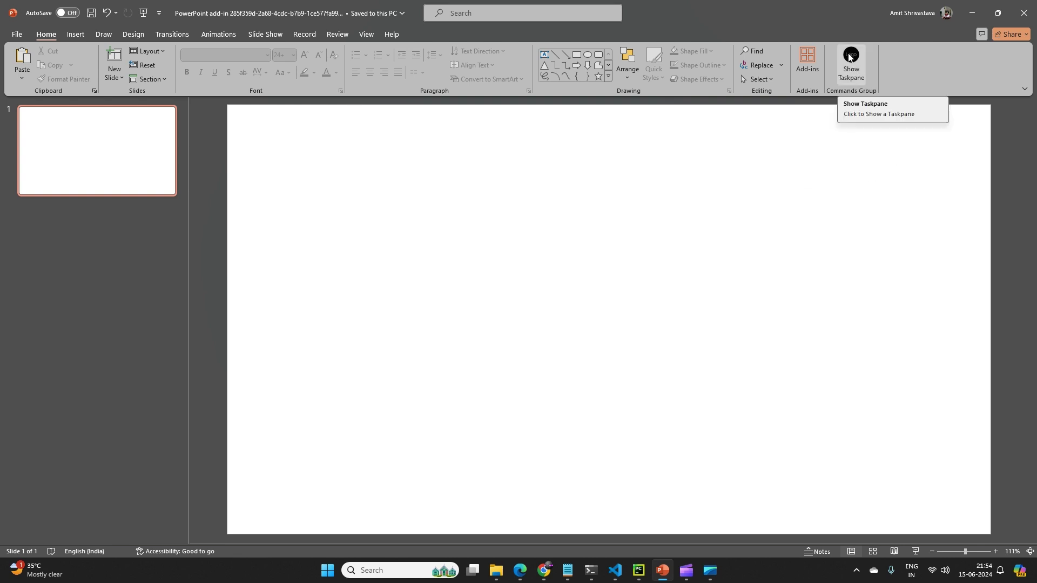
pyautogui.click(849, 58)
pyautogui.click(853, 61)
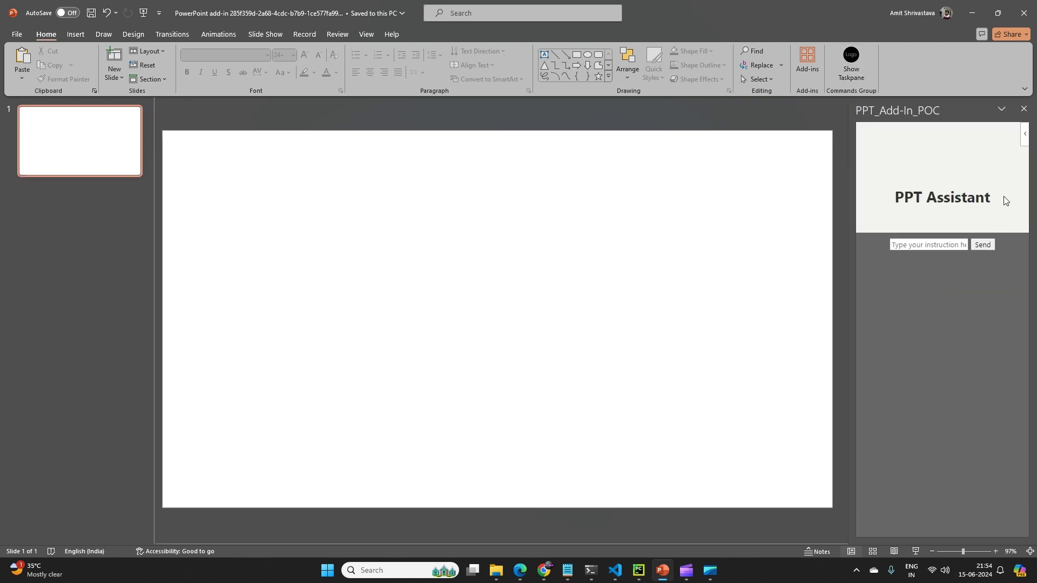
pyautogui.click(955, 245)
pyautogui.click(951, 246)
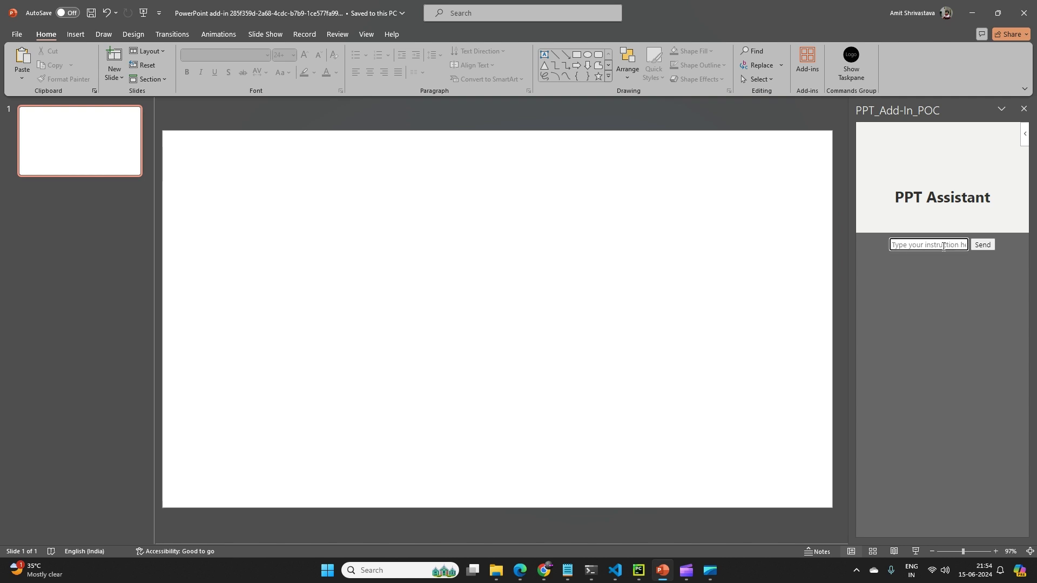
pyautogui.click(519, 572)
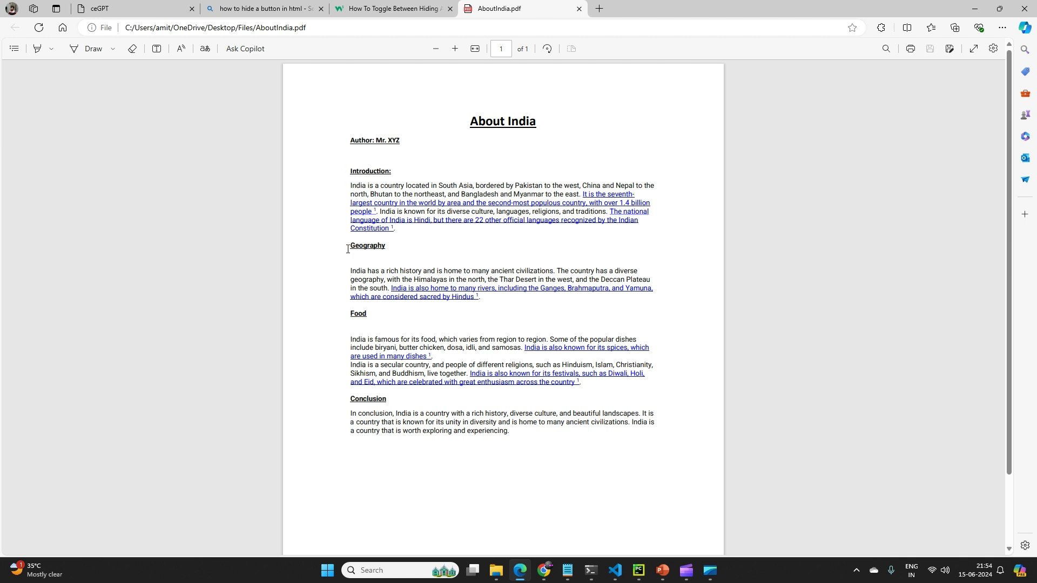
pyautogui.moveTo(350, 246); pyautogui.dragTo(403, 247)
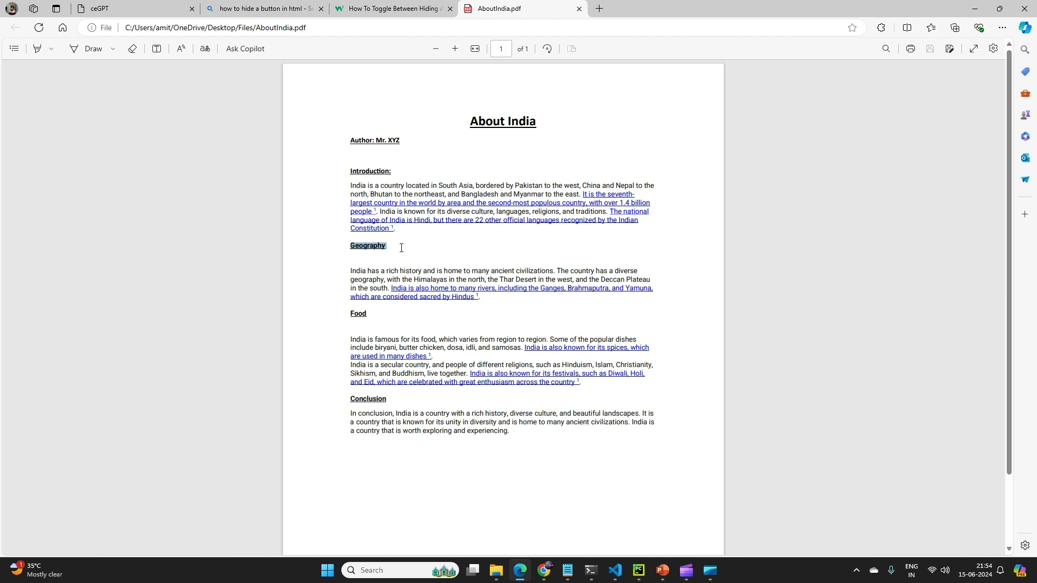
pyautogui.click(348, 409)
# Draw a 'Title' text box across the top, style it Colored Fill - Blue, Accent 1, and widen it.
pyautogui.click(663, 572)
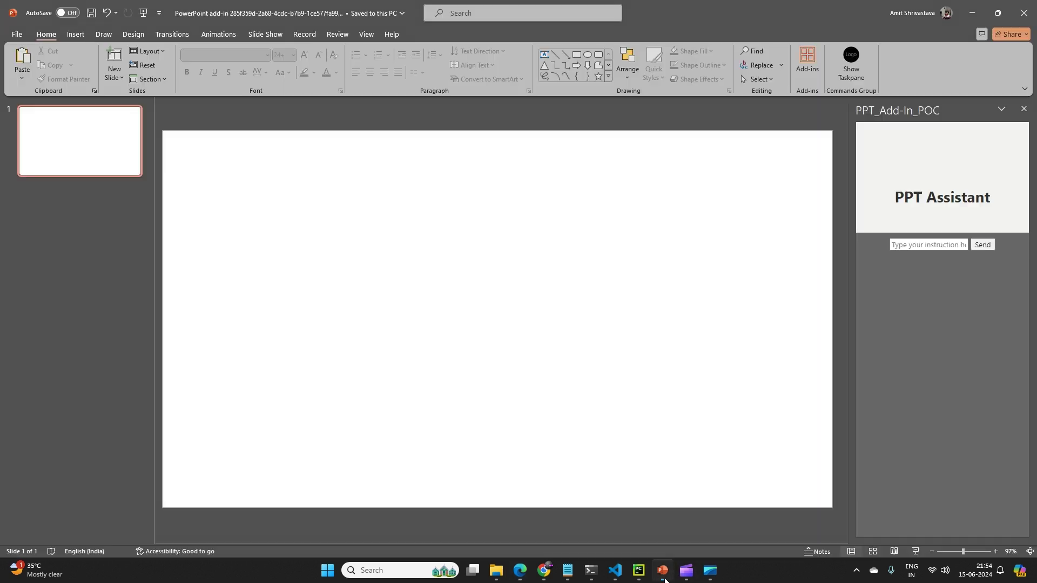
pyautogui.click(937, 247)
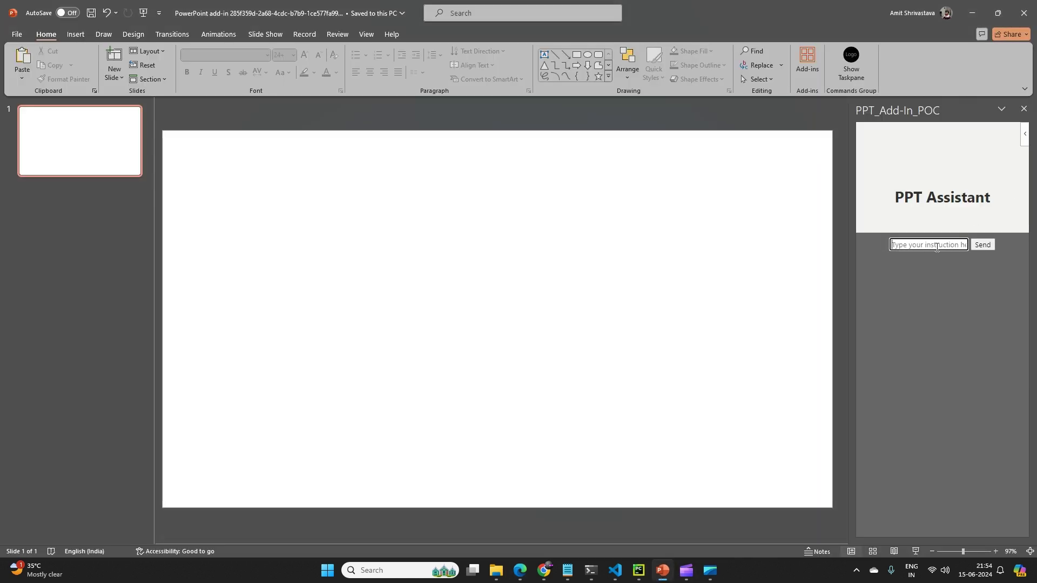
pyautogui.click(505, 252)
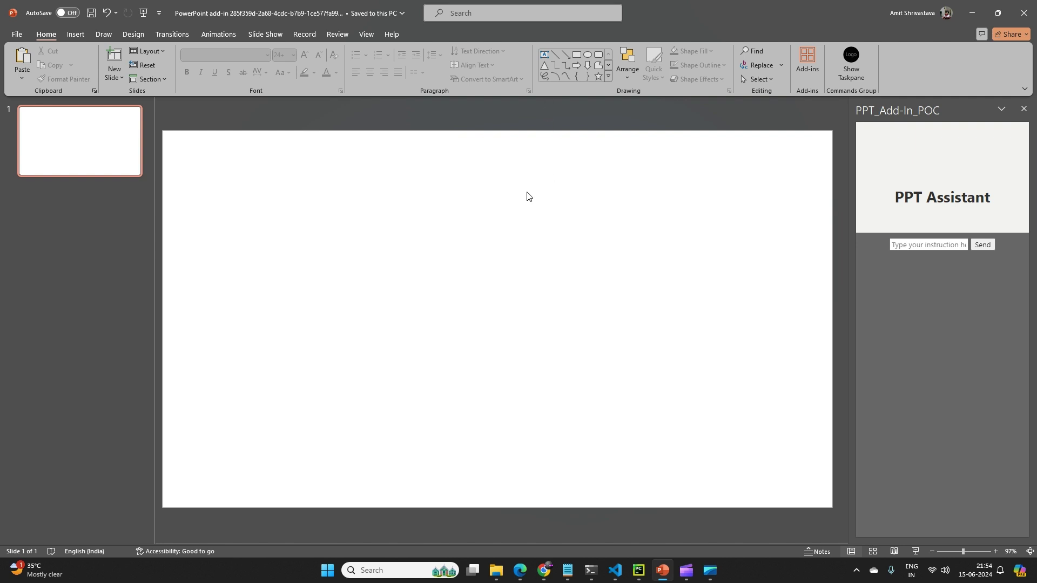
pyautogui.click(544, 56)
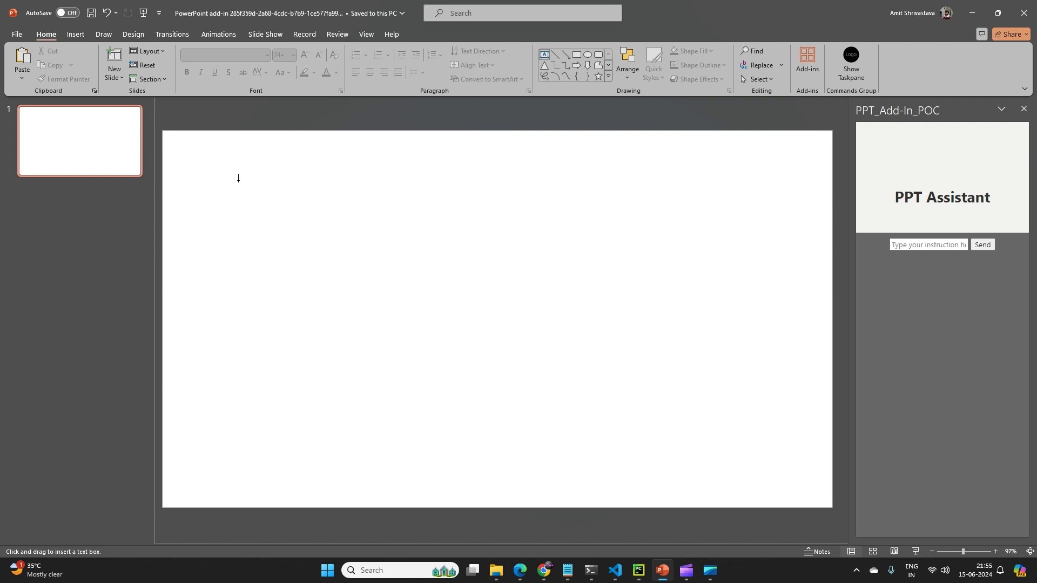
pyautogui.moveTo(238, 176); pyautogui.dragTo(727, 200)
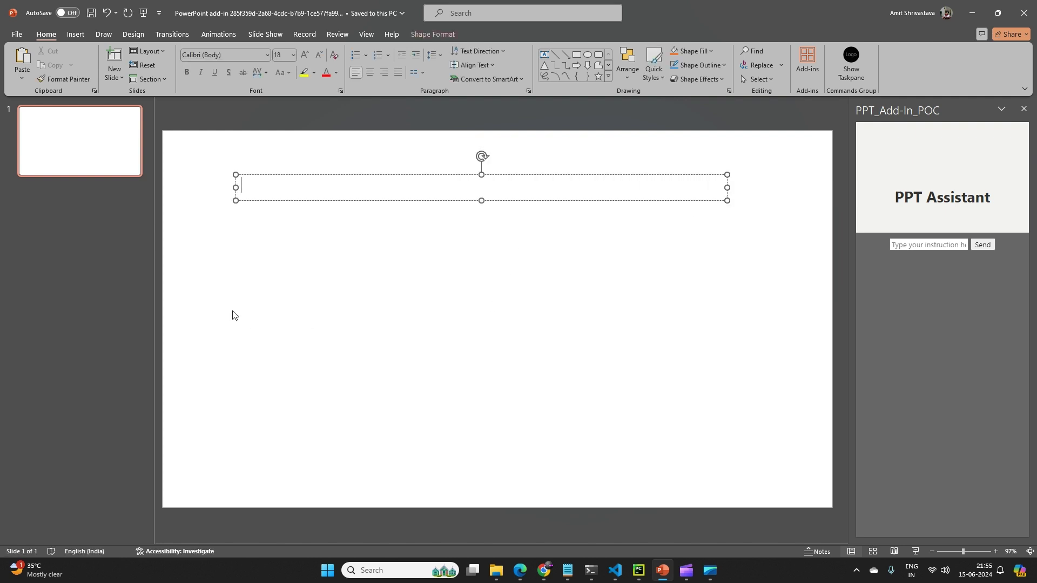
pyautogui.write('Title')
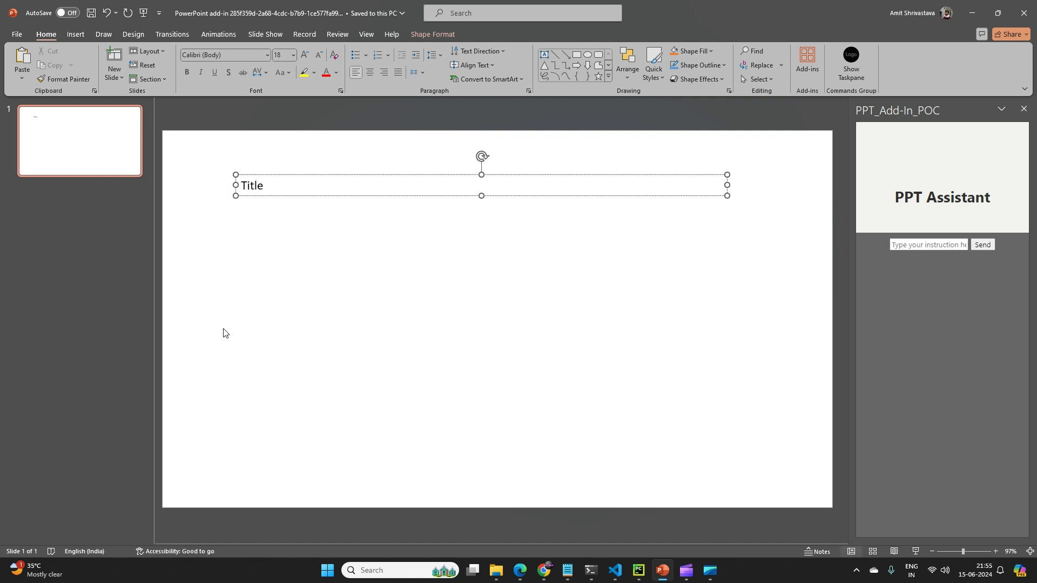
pyautogui.click(653, 69)
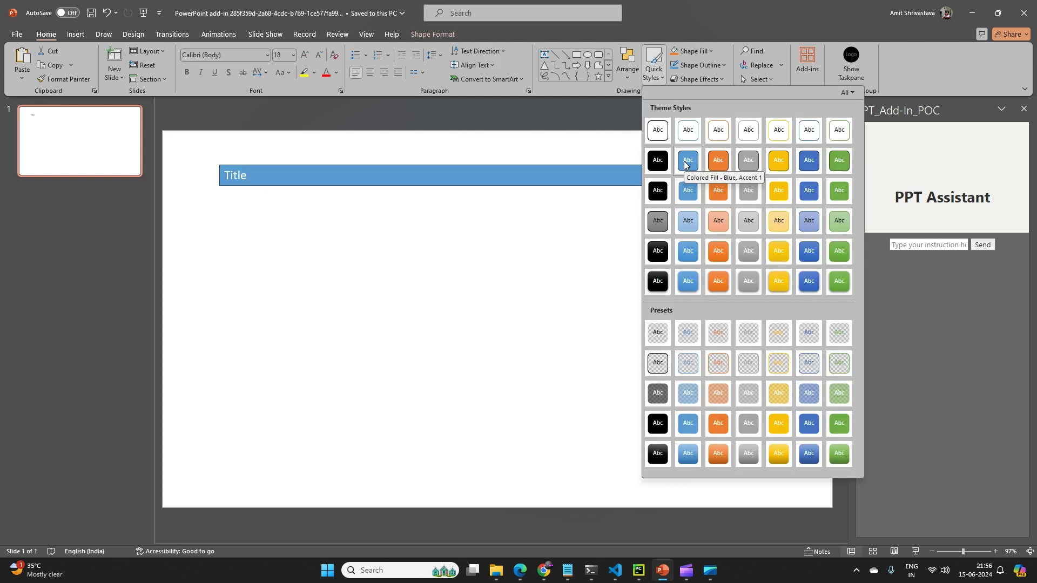
pyautogui.click(685, 162)
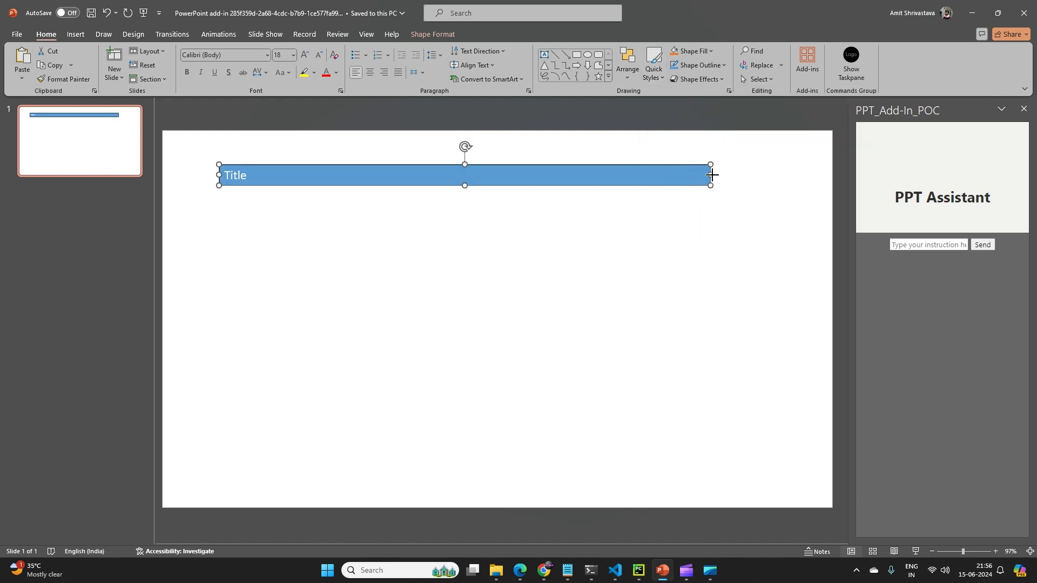
pyautogui.moveTo(712, 174); pyautogui.dragTo(744, 174)
pyautogui.click(928, 244)
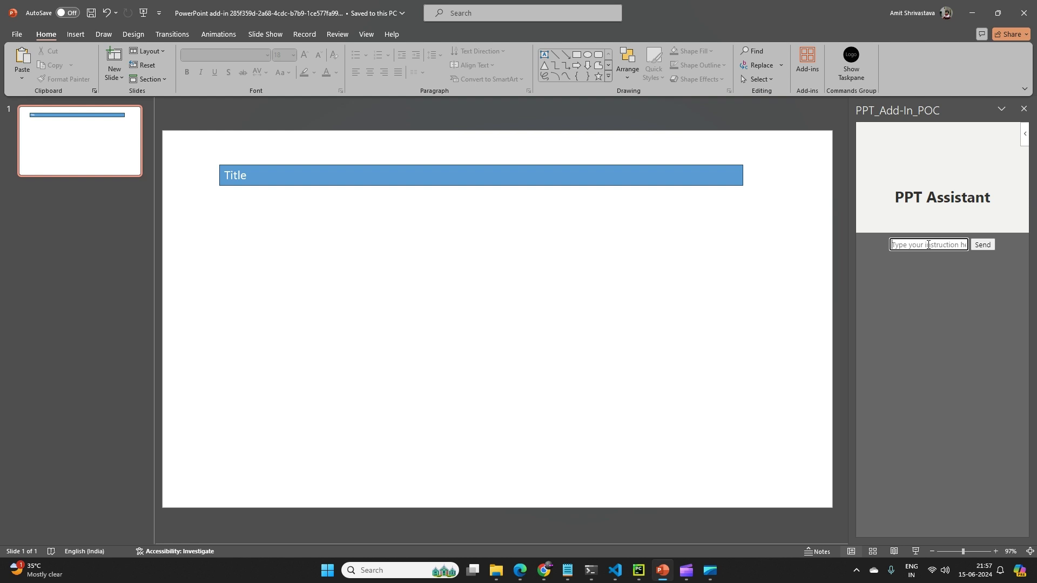
# Ask 'Suggest the title of the document' and apply 'India: A Land of Diversity and Rich Heritage' to the title.
pyautogui.write('Suggest the t')
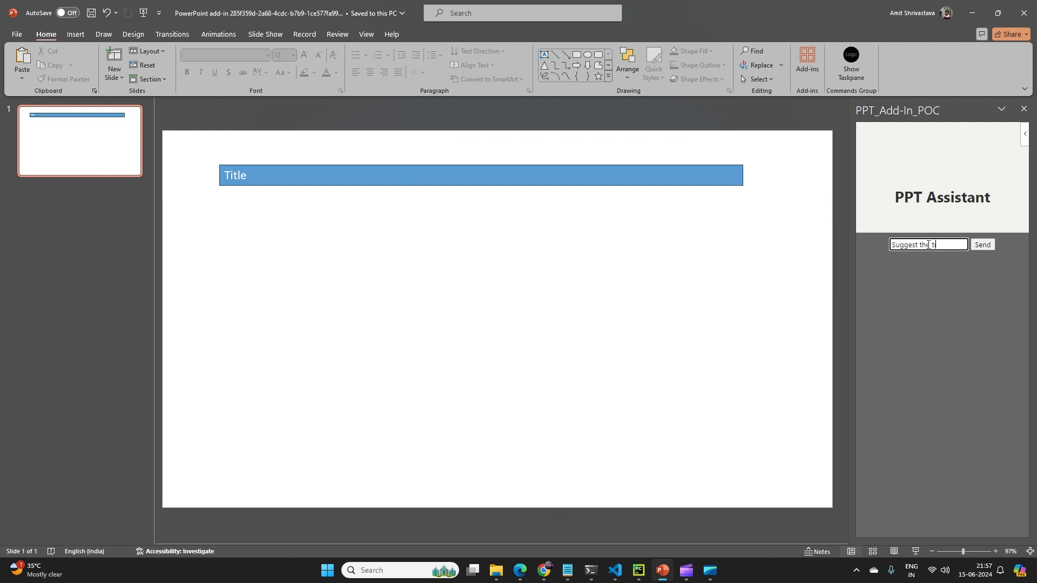
pyautogui.write('itle of the document')
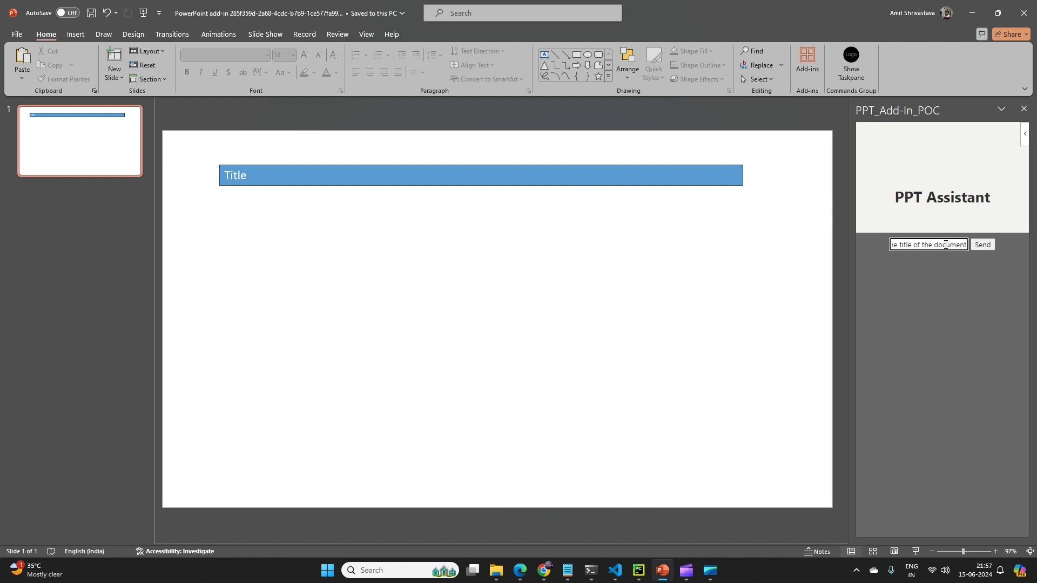
pyautogui.click(991, 247)
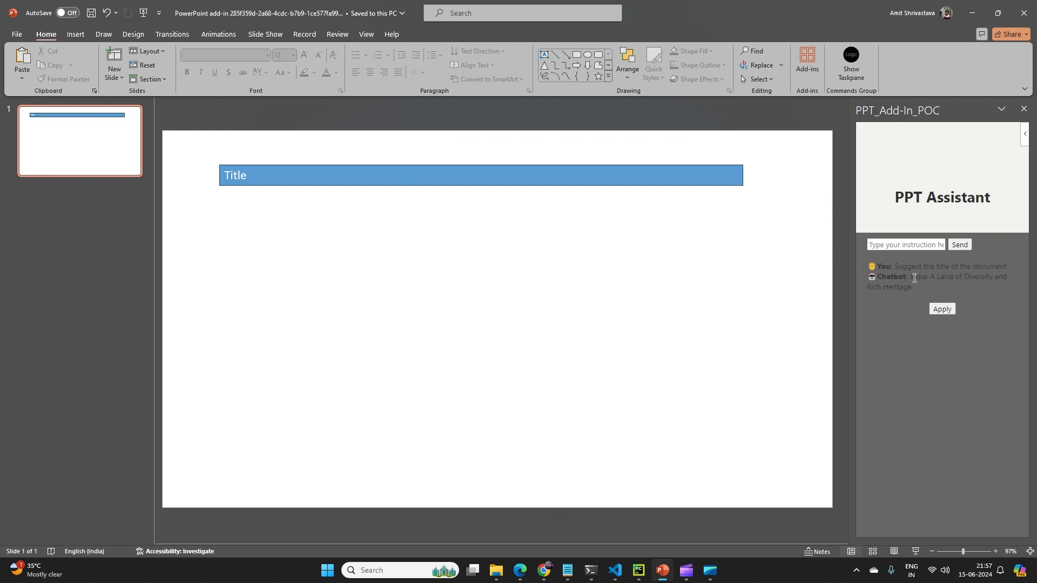
pyautogui.moveTo(916, 287); pyautogui.dragTo(861, 265)
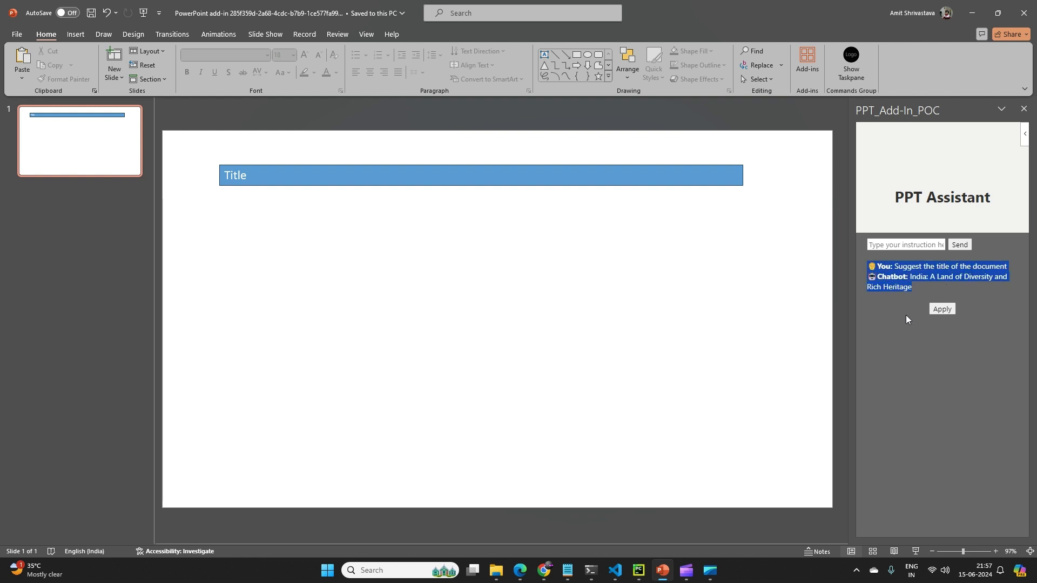
pyautogui.click(970, 322)
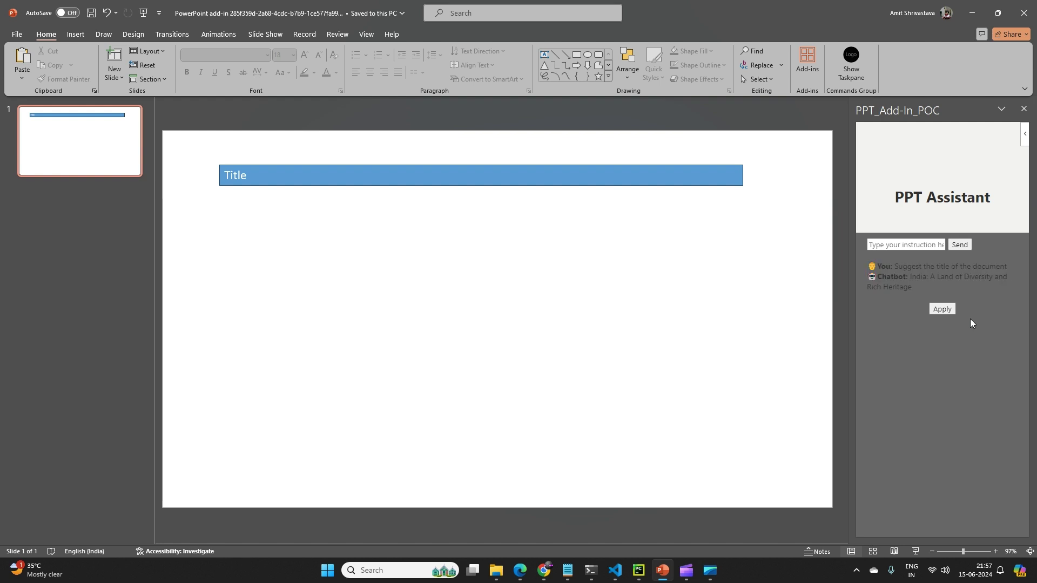
pyautogui.click(678, 178)
pyautogui.click(943, 309)
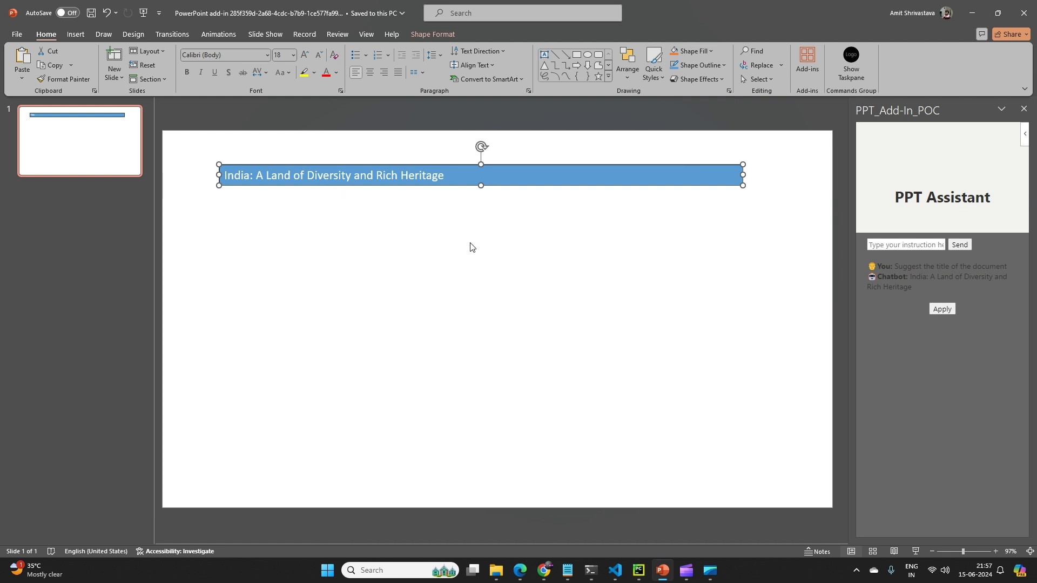
# Ask the assistant 'Generate the title in one word' and apply 'Exploration' to the title bar.
pyautogui.click(920, 244)
pyautogui.write('Generate ')
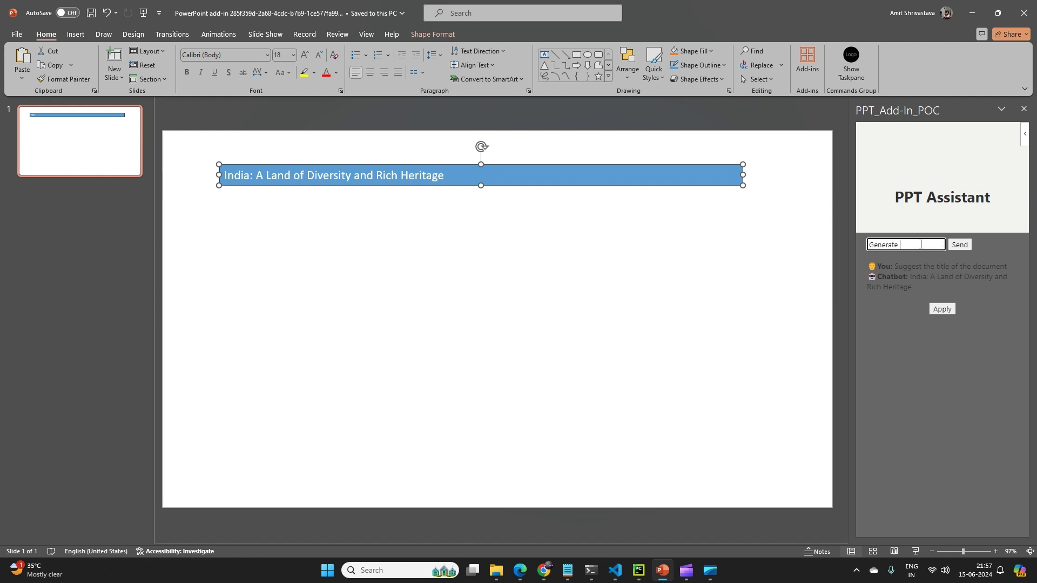
pyautogui.write('the title in one word')
pyautogui.click(966, 246)
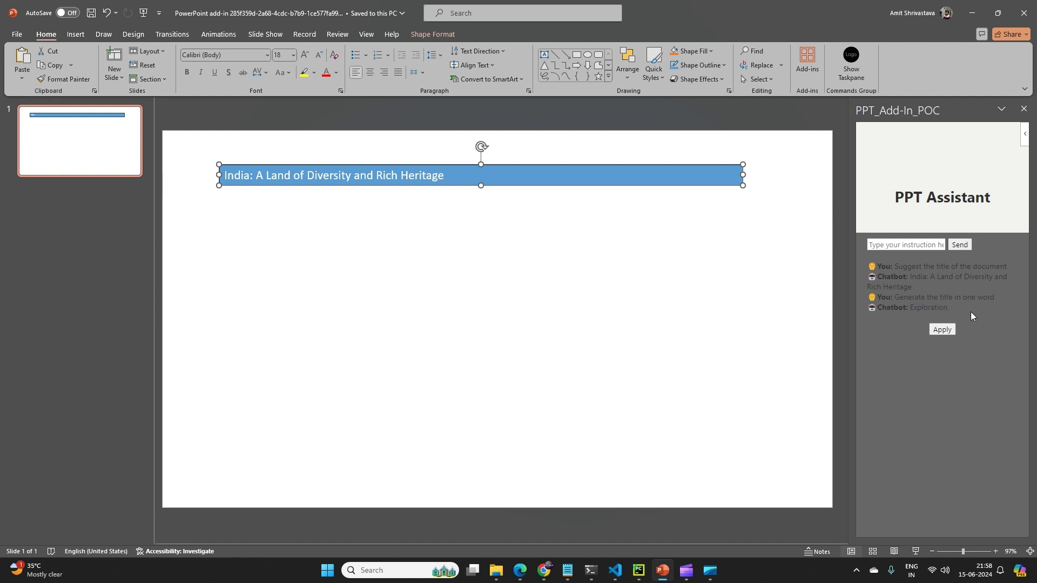
pyautogui.click(942, 330)
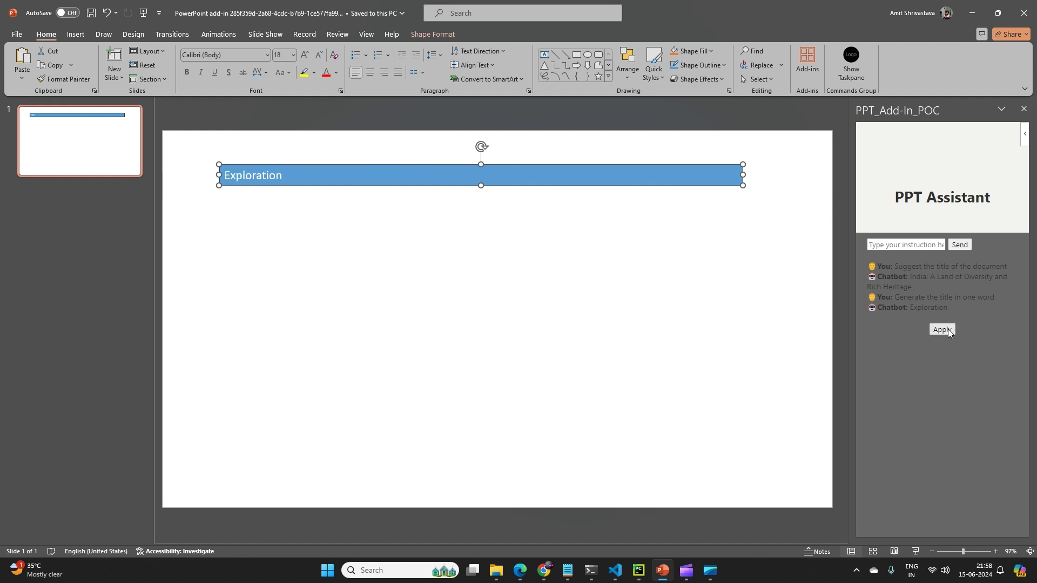
# Deselect the title and send 'summarize the document in 5 bulleted points' to the assistant.
pyautogui.click(377, 296)
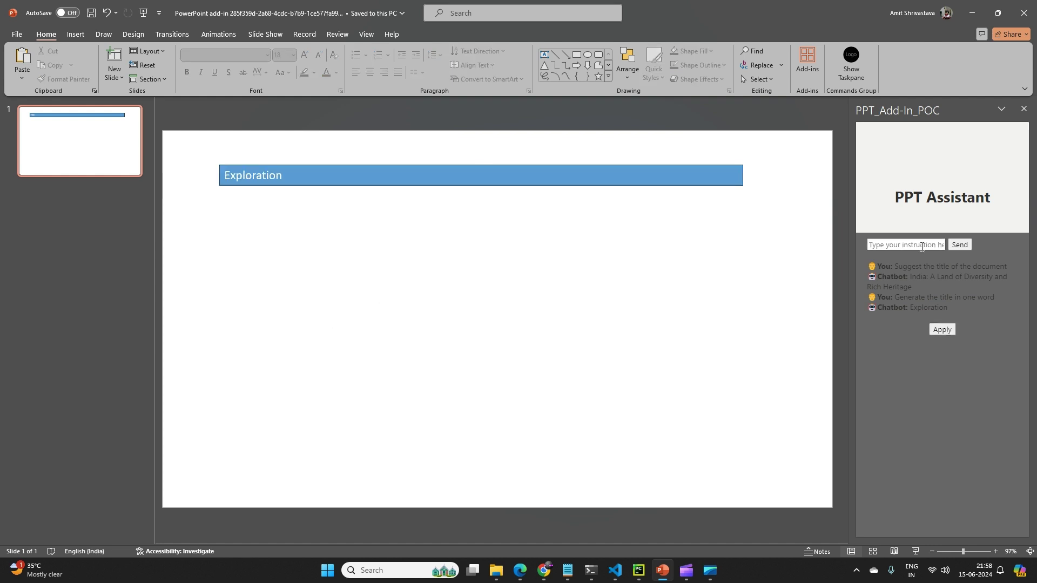
pyautogui.click(922, 247)
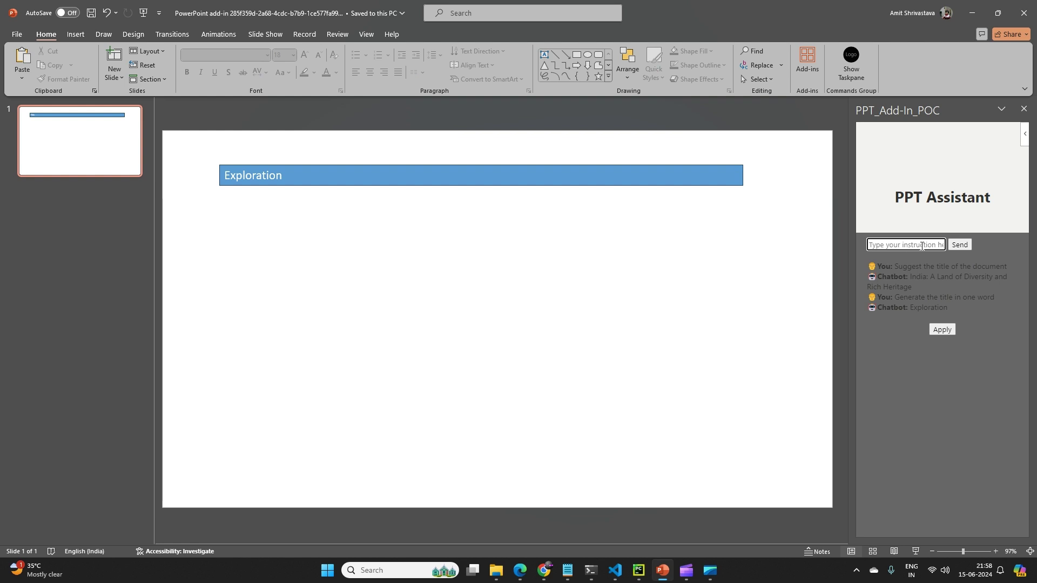
pyautogui.write('summar')
pyautogui.write('ize the docum')
pyautogui.write('ent in 5')
pyautogui.write(' bulleted')
pyautogui.write(' points')
pyautogui.click(966, 244)
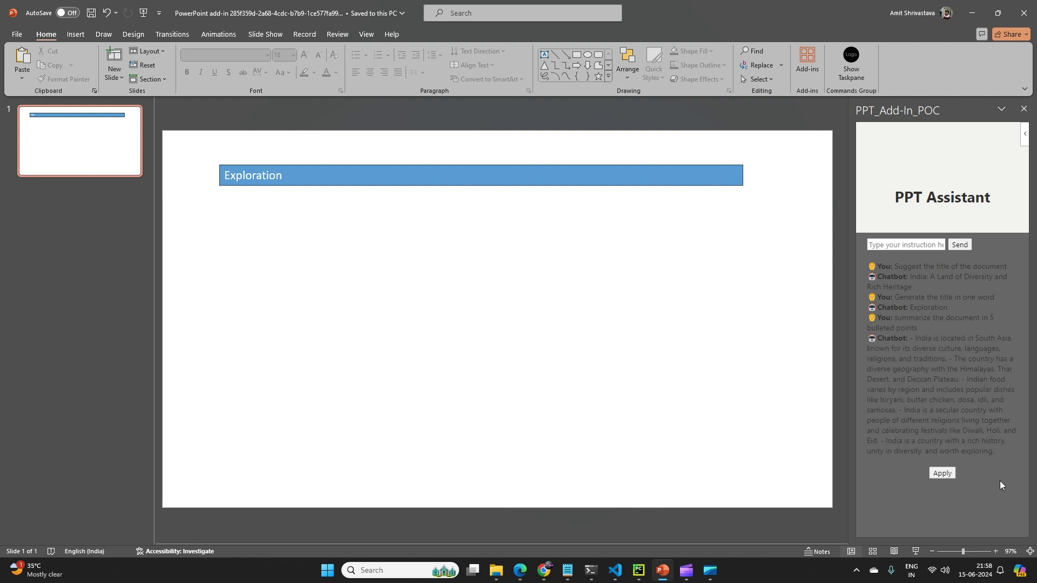
pyautogui.moveTo(1003, 456); pyautogui.dragTo(853, 348)
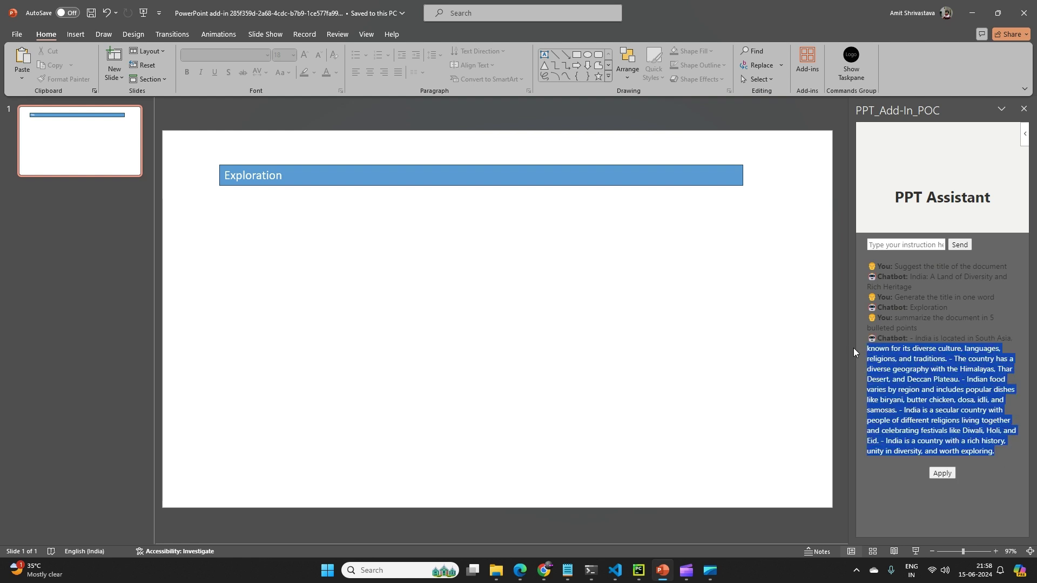
pyautogui.click(975, 395)
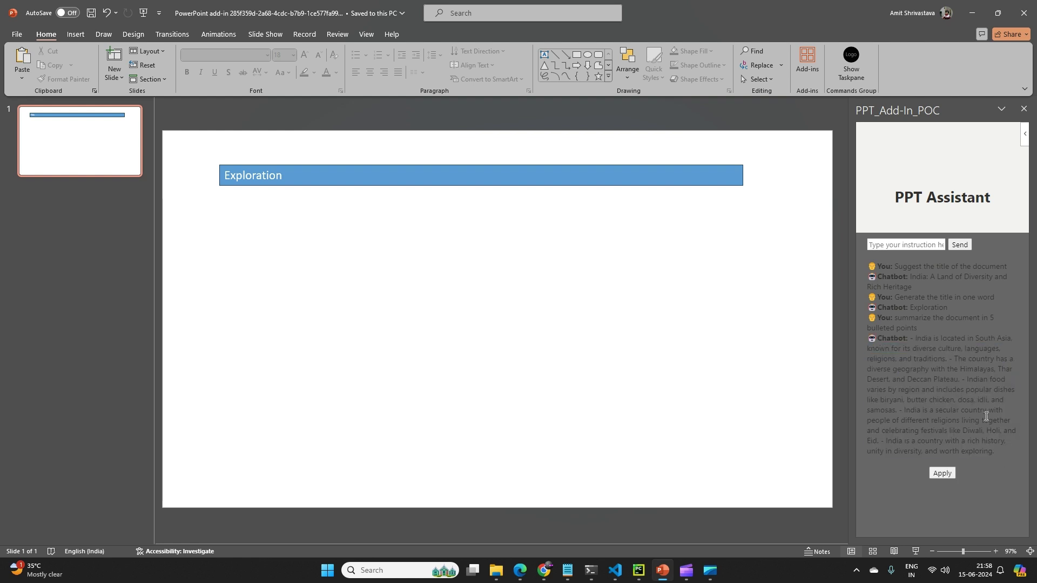
# Insert the five-bullet India summary and move it under the Exploration title, aligned left.
pyautogui.click(942, 473)
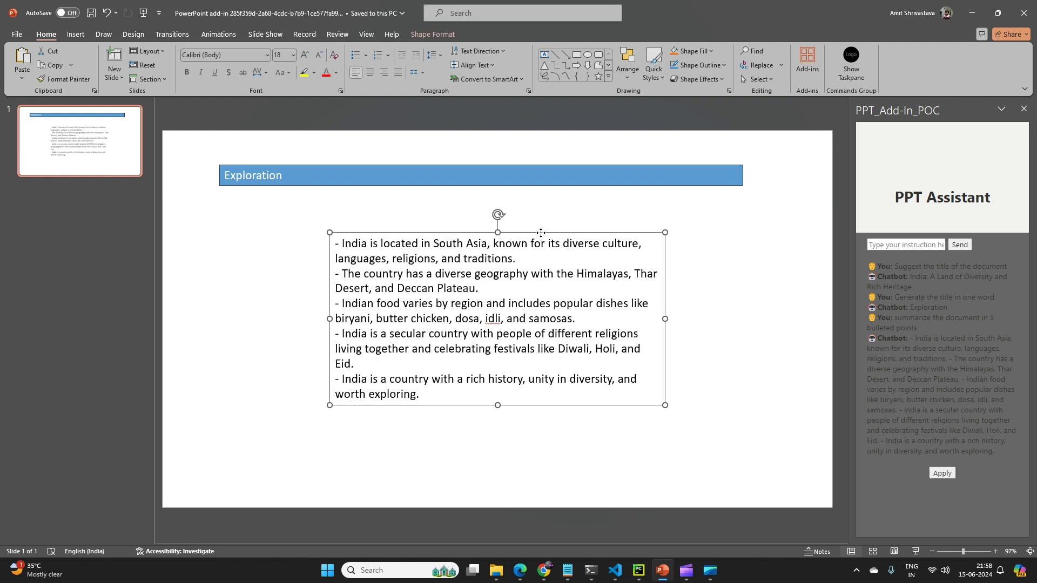
pyautogui.moveTo(541, 233); pyautogui.dragTo(425, 208)
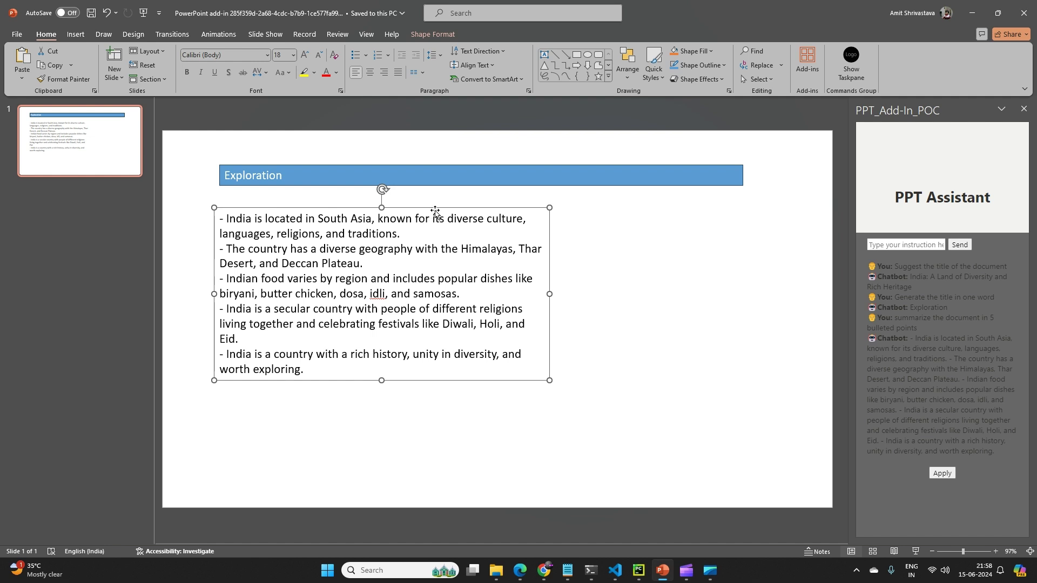
pyautogui.moveTo(435, 209); pyautogui.dragTo(440, 204)
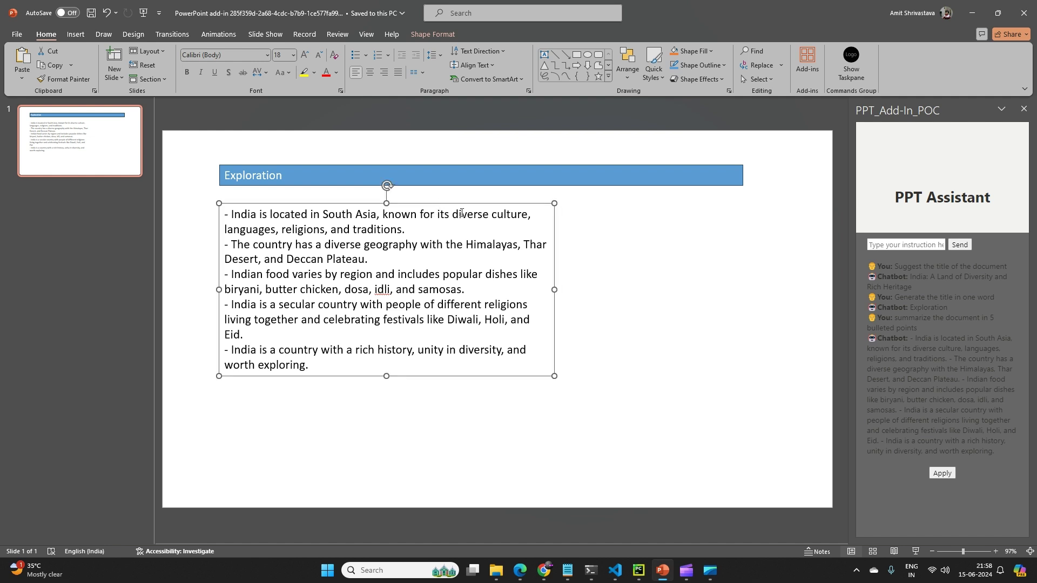